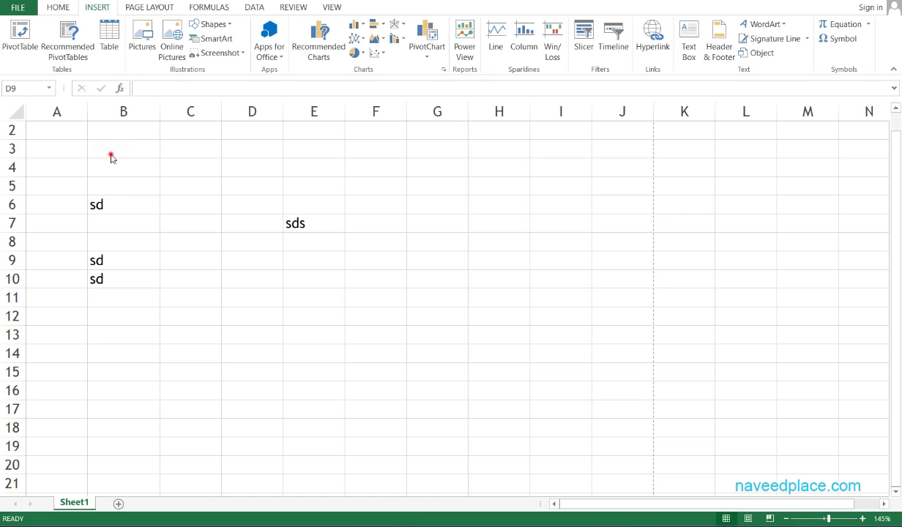
Select the range B4:I17 surrounding the sd and sds entries
mouse_move(134, 131)
left_mouse_down()
mouse_move(322, 391)
mouse_move(602, 394)
left_mouse_up()
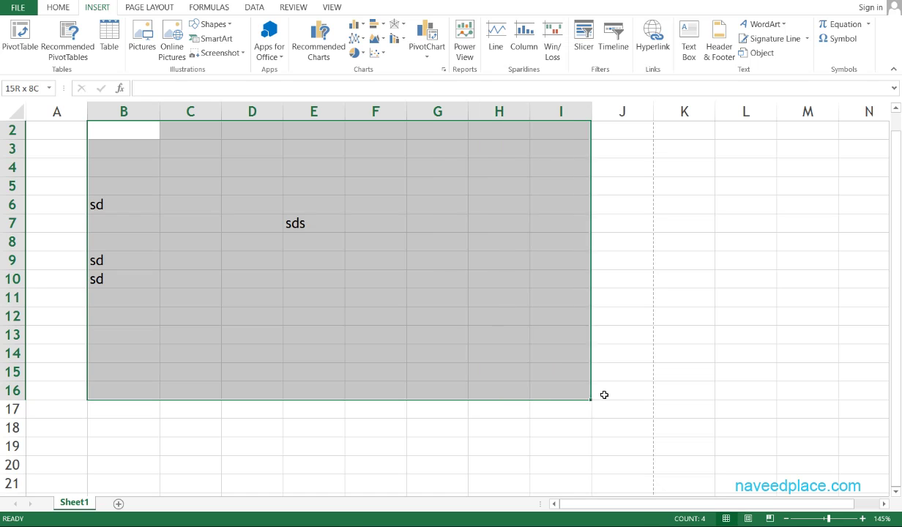
left_click(270, 332)
mouse_move(105, 170)
left_mouse_down()
mouse_move(357, 385)
mouse_move(579, 412)
left_mouse_up()
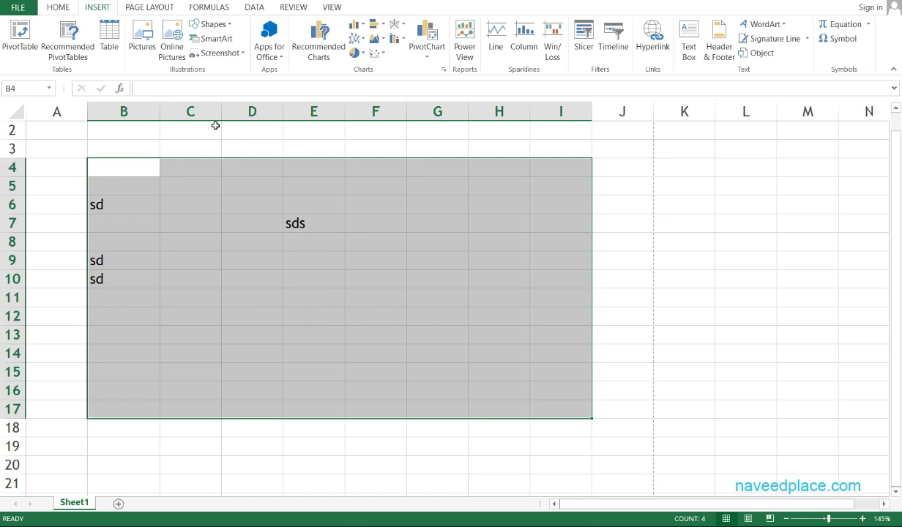
Open Create Table for =$B$4:$I$17, leaving My table has headers unchecked
left_click(104, 53)
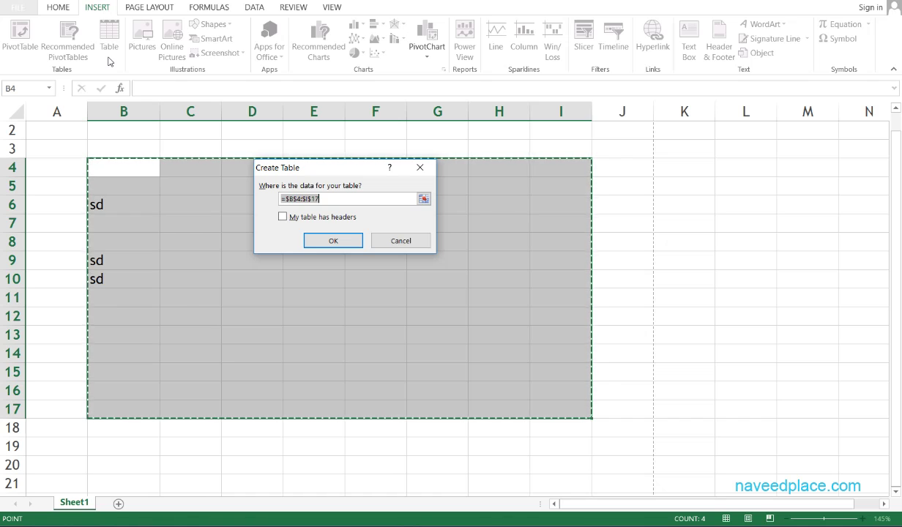
left_click(424, 177)
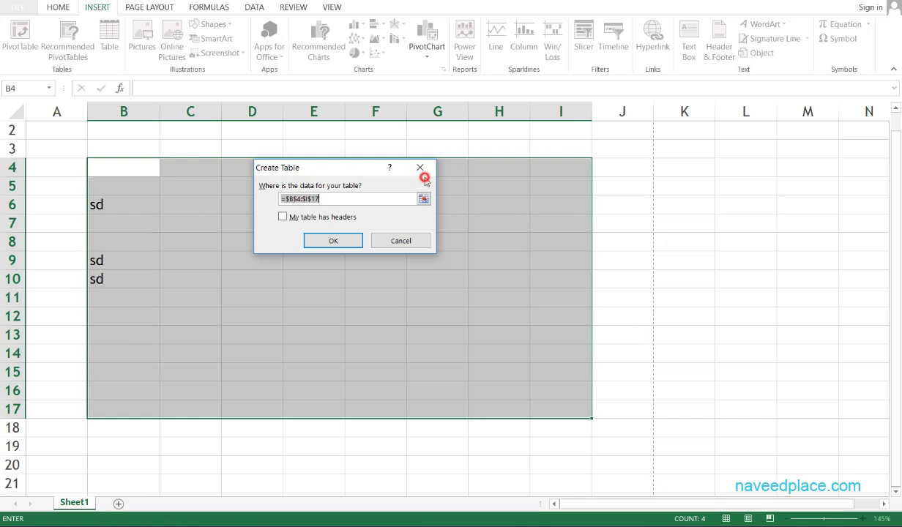
left_click(58, 8)
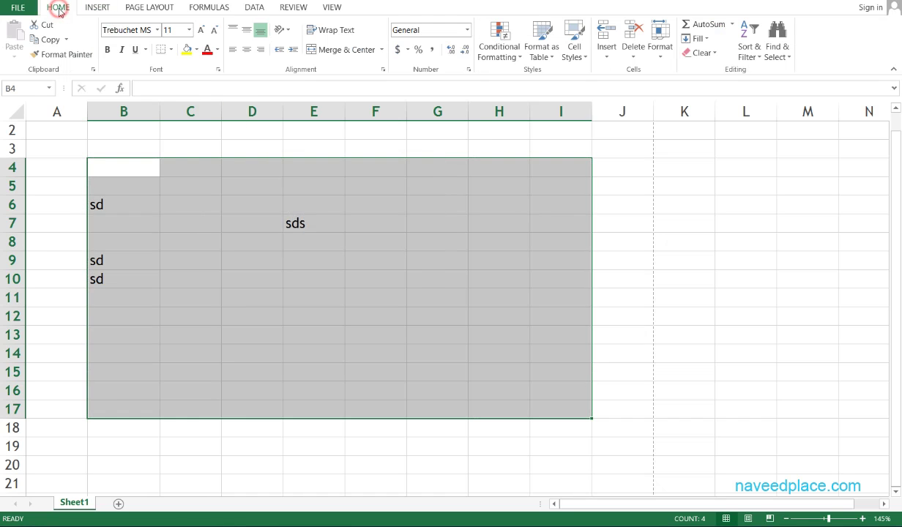
left_click(542, 51)
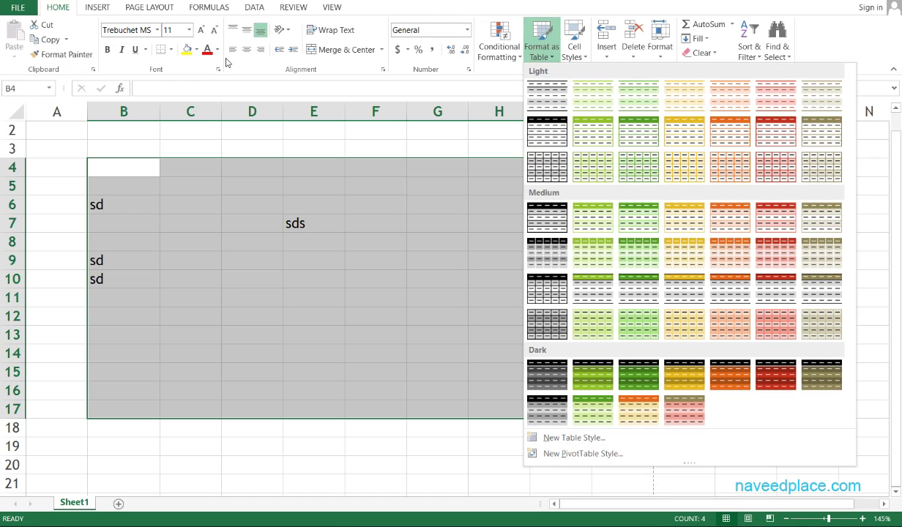
left_click(85, 7)
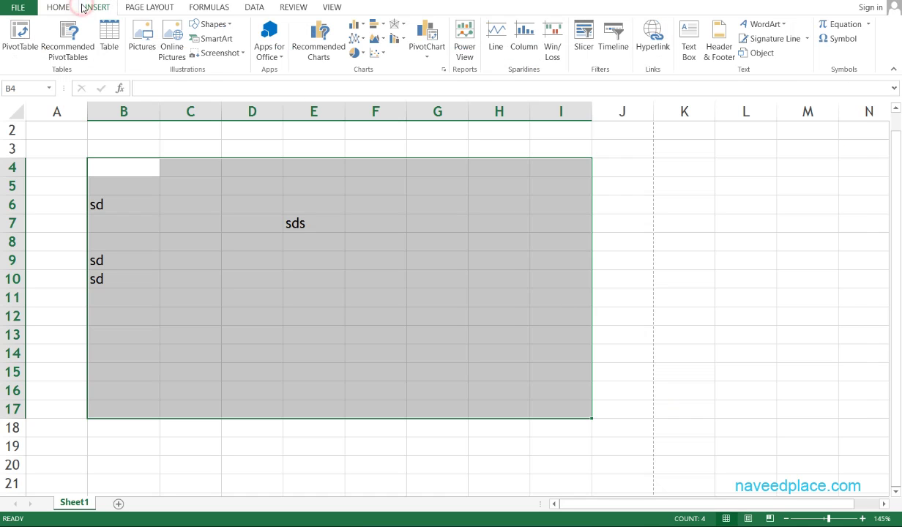
left_click(107, 37)
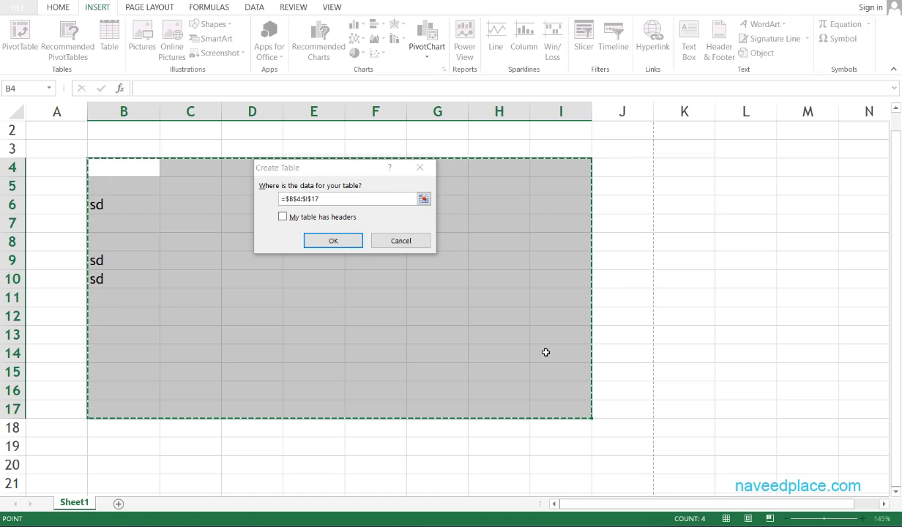
Create Table2 from B4:I17 with Column1–Column8 headers, keeping the default green banded style
left_click(334, 242)
type("sds")
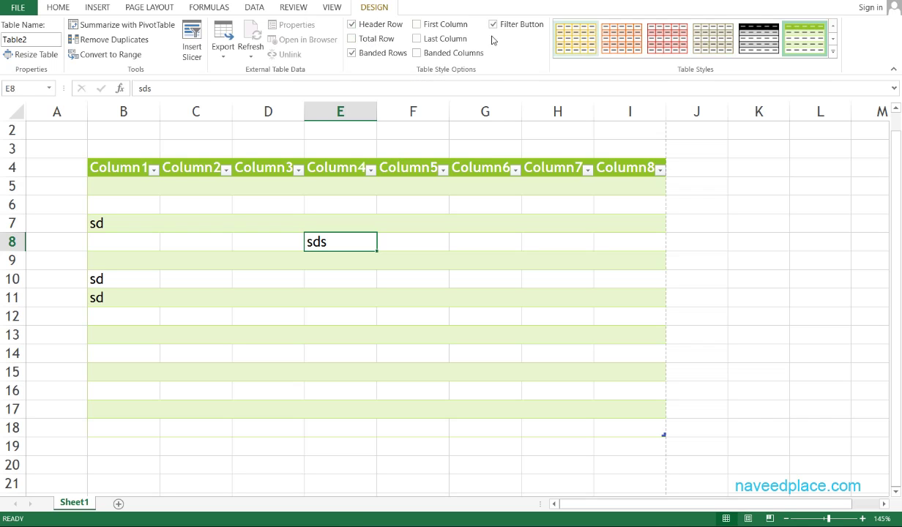
left_click(832, 52)
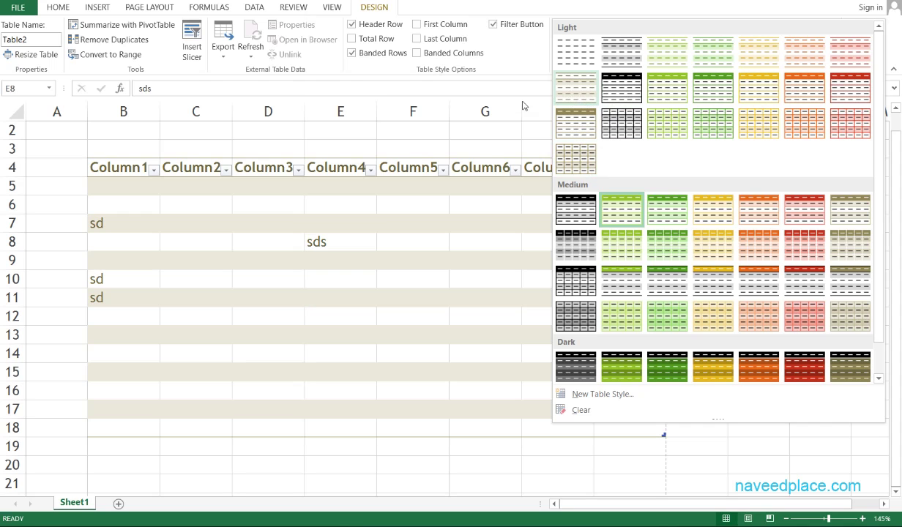
key("Escape")
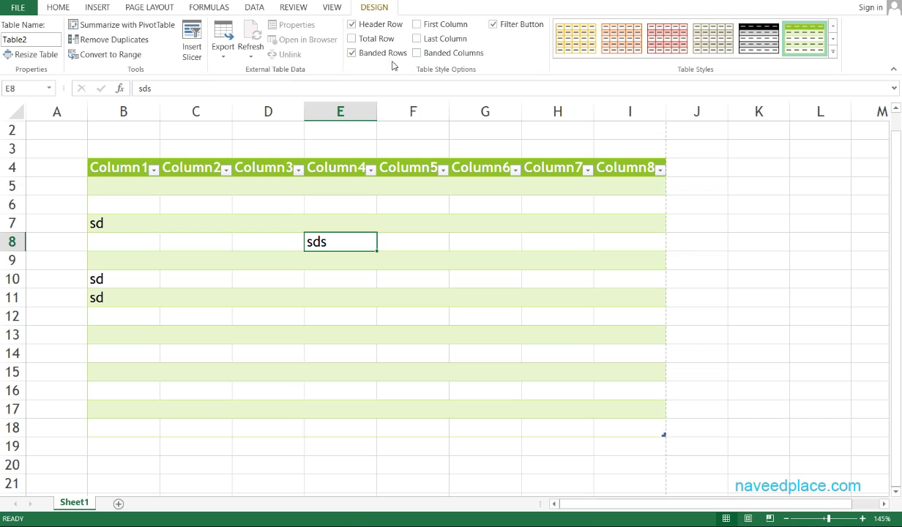
Try the Header Row, Total Row, banding and Last Column options, and turn off Filter Button
left_click(384, 54)
left_click(362, 24)
left_click(363, 24)
left_click(493, 24)
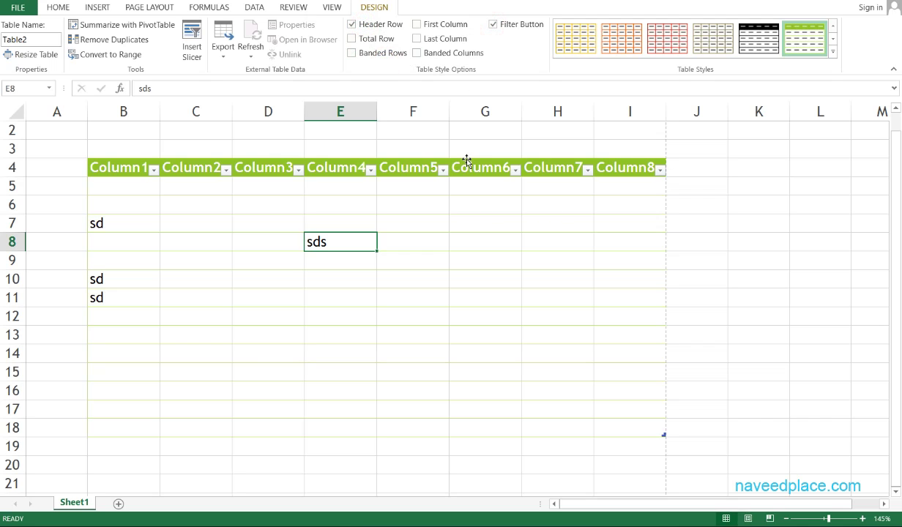
left_click(353, 38)
left_click(353, 53)
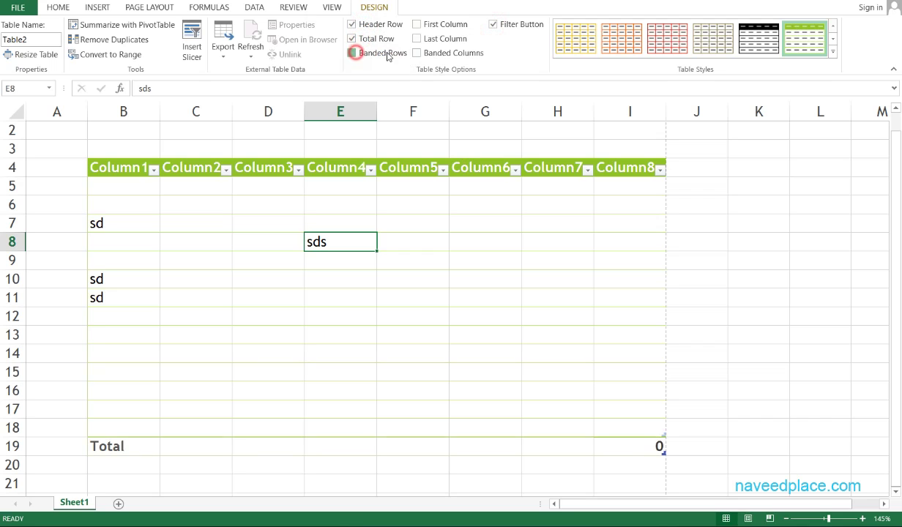
left_click(417, 38)
left_click(416, 53)
left_click(419, 24)
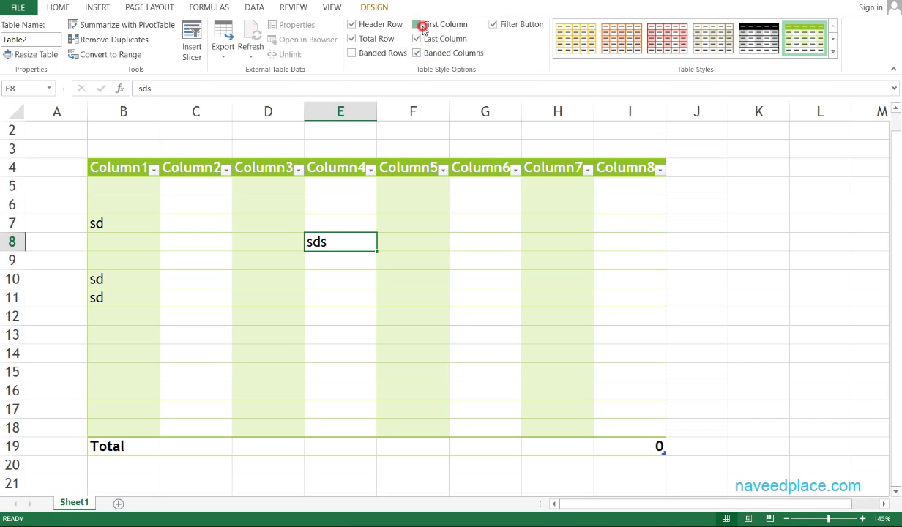
left_click(494, 24)
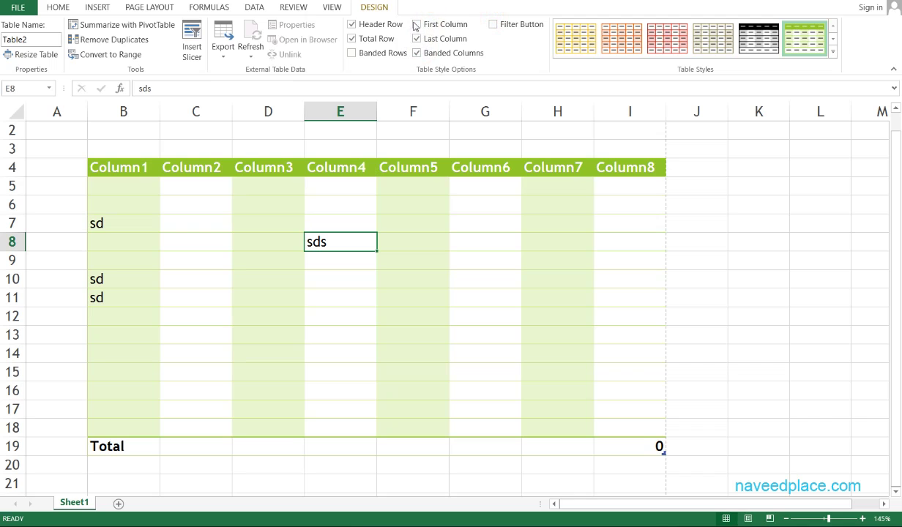
Clear first/last column emphasis and column banding, keeping the Total Row and filter arrows off
left_click(417, 24)
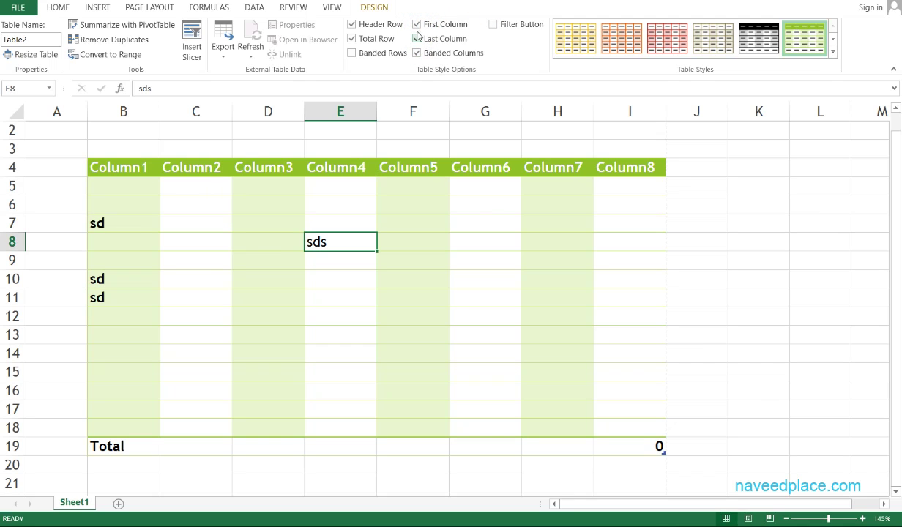
left_click(417, 38)
left_click(417, 53)
left_click(417, 24)
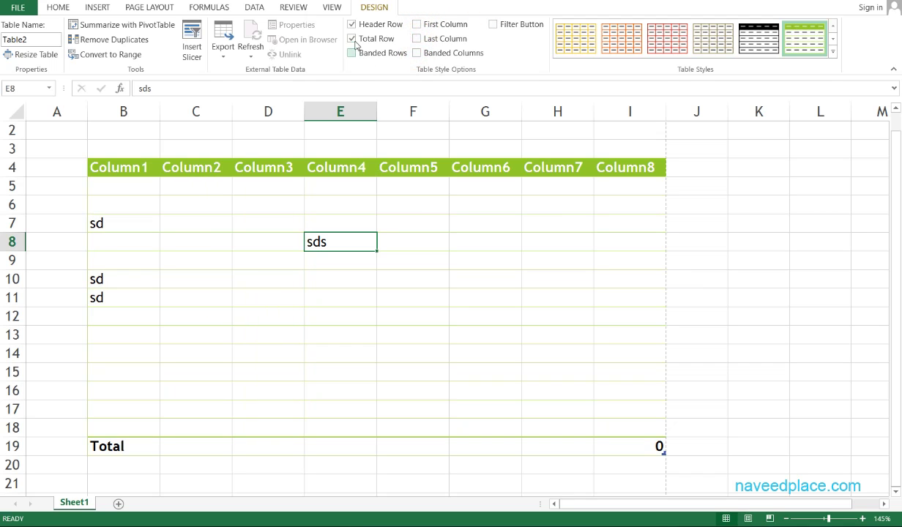
left_click(351, 38)
left_click(352, 38)
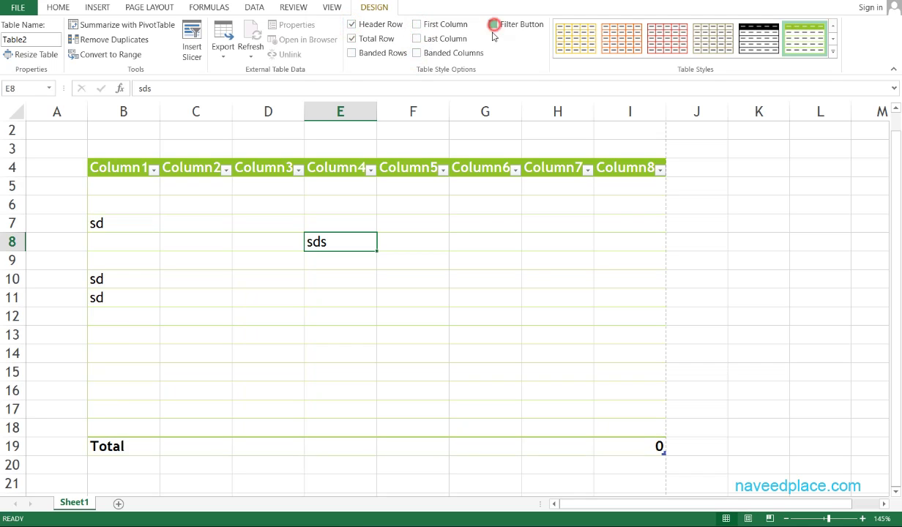
left_click(494, 24)
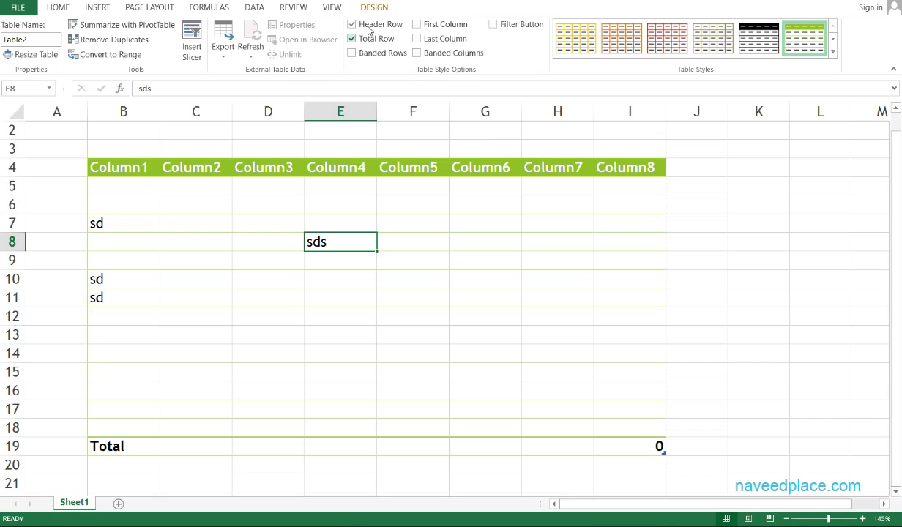
Turn on First Column, Last Column, Banded Columns and Banded Rows
double_click(351, 53)
double_click(417, 53)
left_click(416, 24)
left_click(417, 38)
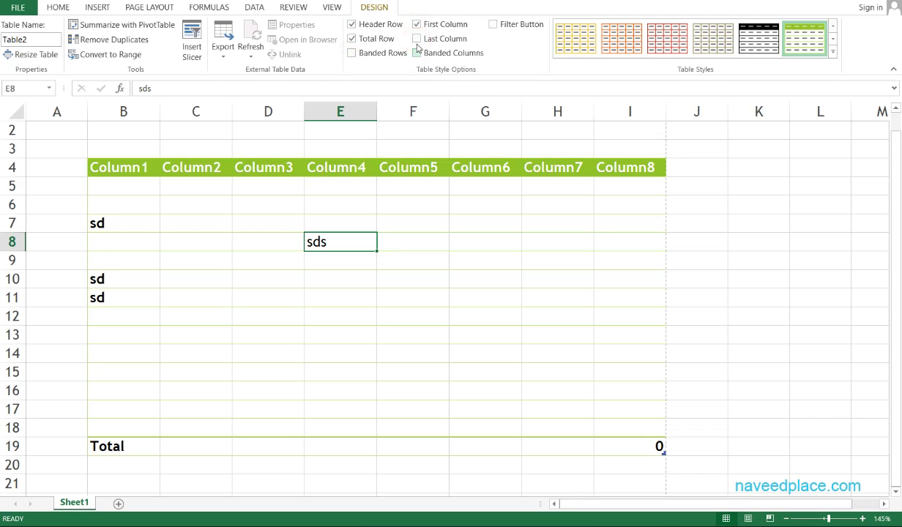
left_click(417, 39)
left_click(417, 38)
left_click(417, 53)
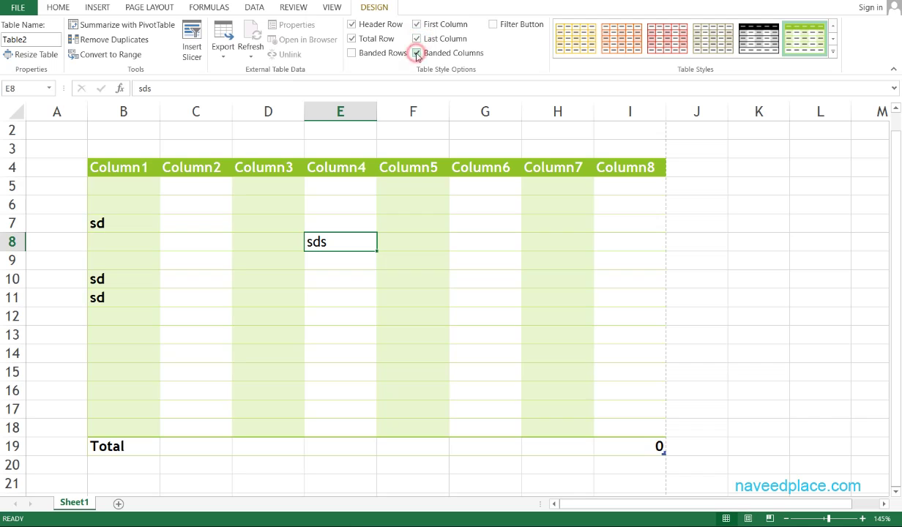
left_click(352, 52)
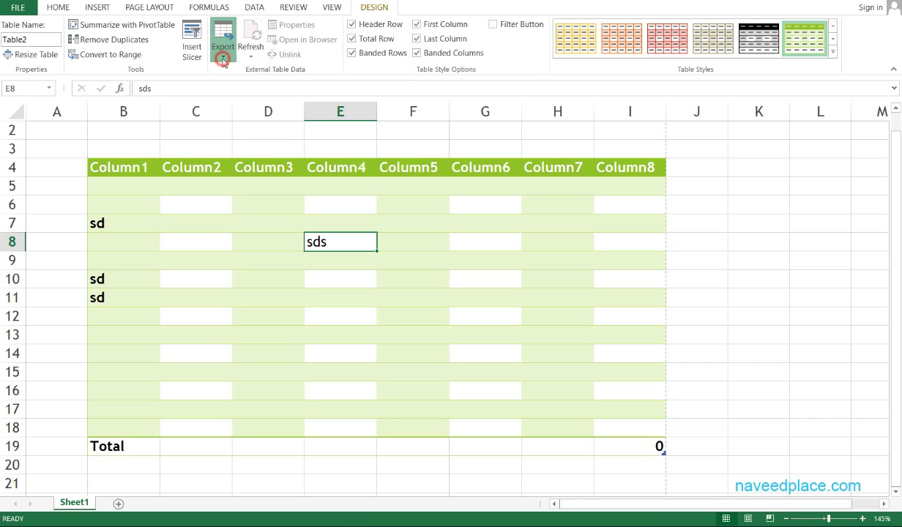
Convert the table to a normal range, confirming with Yes
left_click(225, 52)
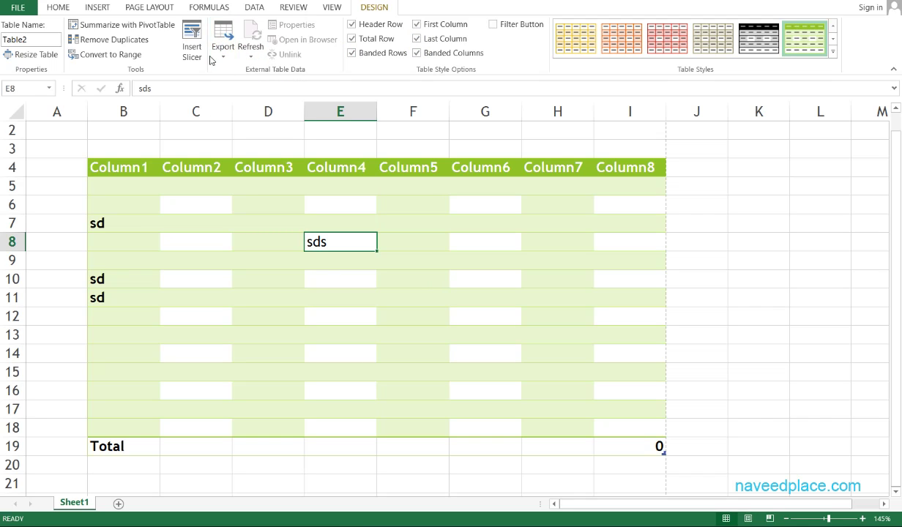
left_click(103, 55)
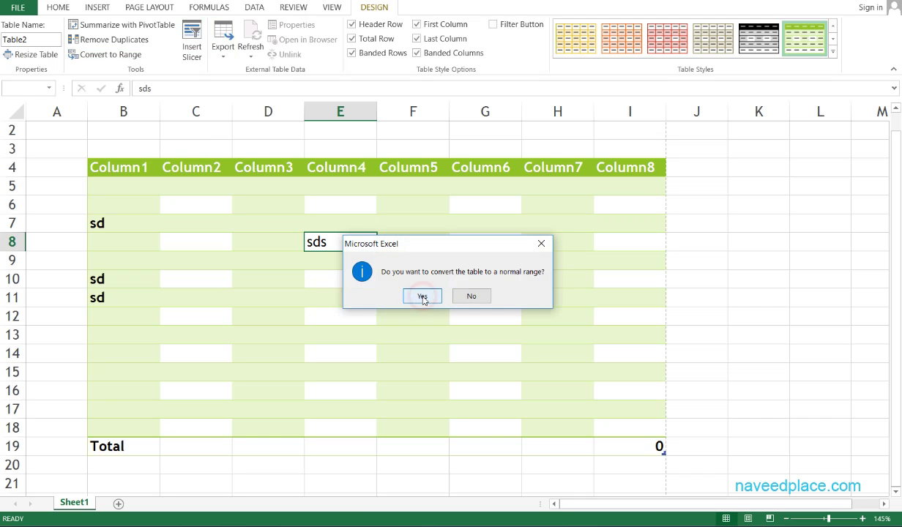
left_click(428, 297)
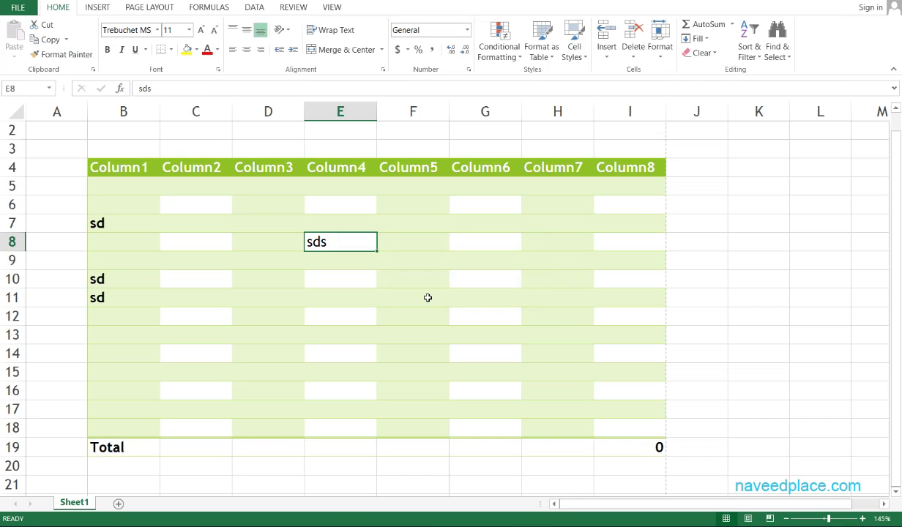
Select cells F5, I5:I6, F15, G7, H6 and H7, editing F5 and undoing the change
left_click(475, 311)
left_click(425, 183)
mouse_move(615, 183)
left_mouse_down()
mouse_move(615, 196)
mouse_move(615, 178)
left_mouse_up()
left_click(443, 370)
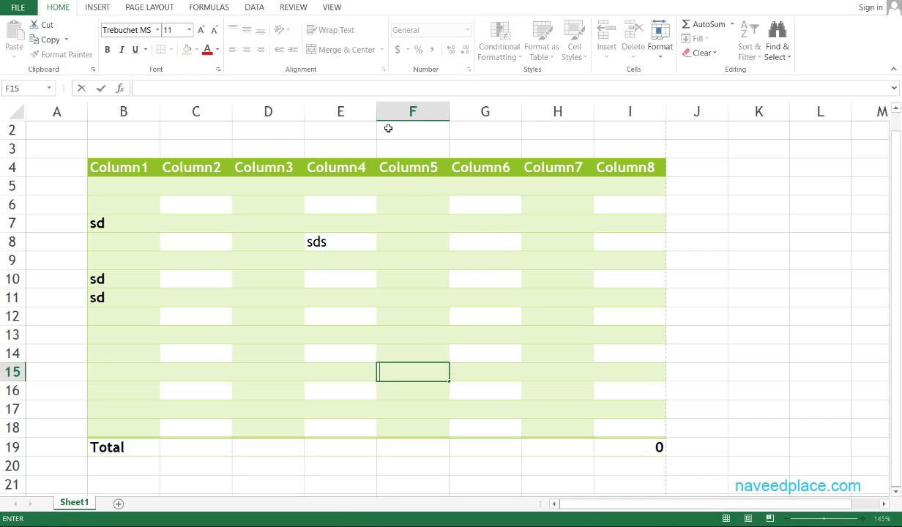
left_click(483, 223)
left_click(544, 194)
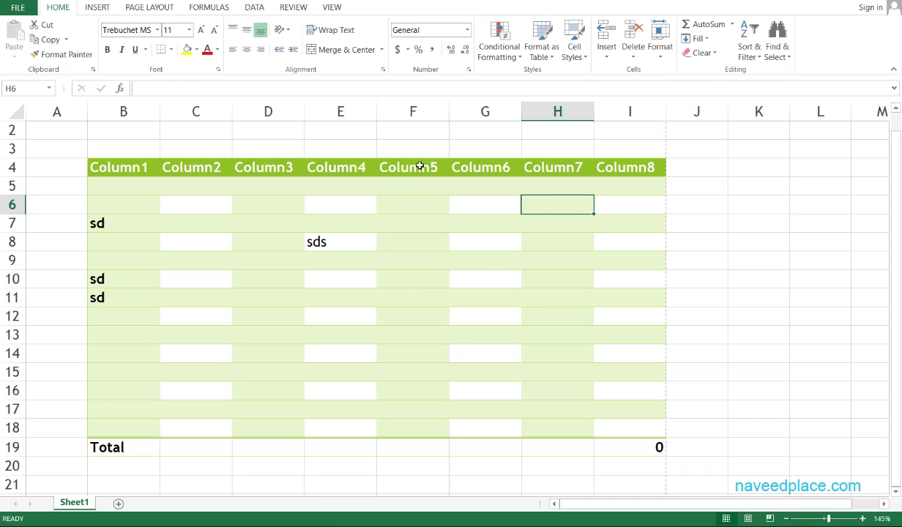
double_click(414, 185)
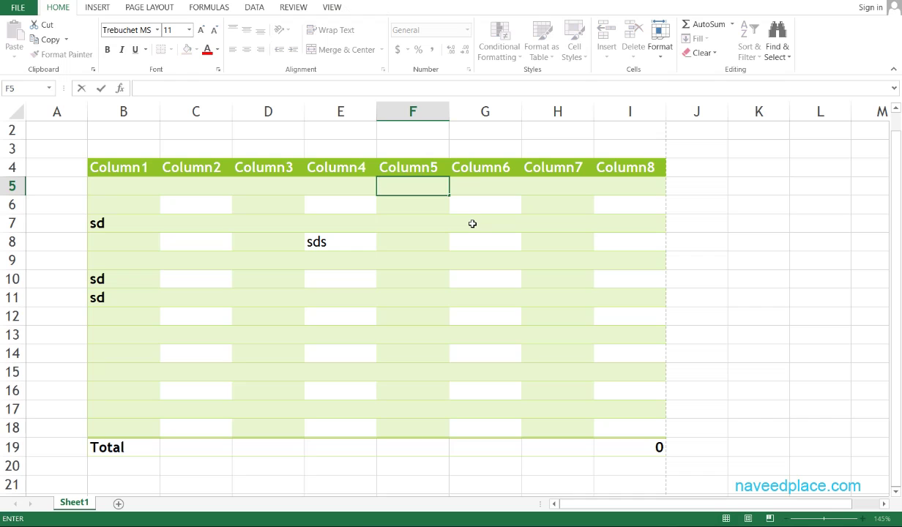
left_click(739, 258)
key("ctrl+z")
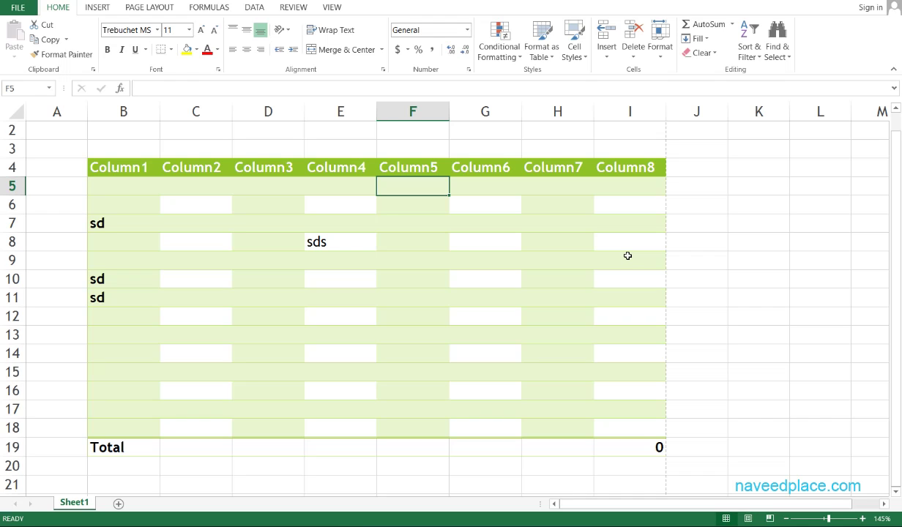
left_click(591, 230, "ctrl")
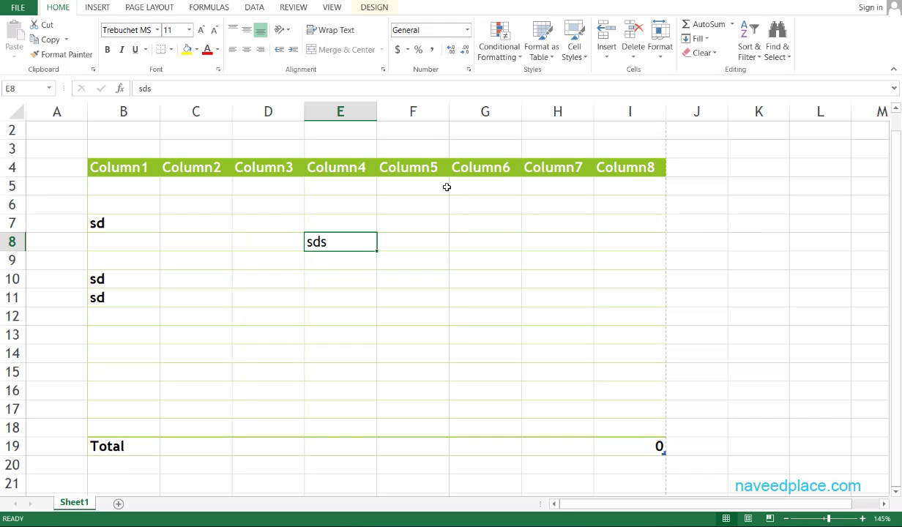
Select B4:H17, browse the table's Export dropdown under Design, and finish on Insert
left_click_drag(146, 162, 556, 409)
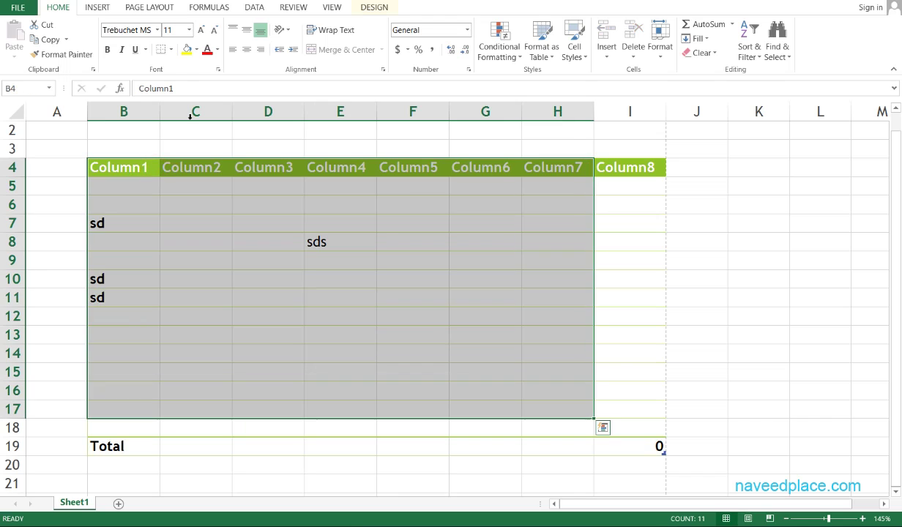
left_click(94, 7)
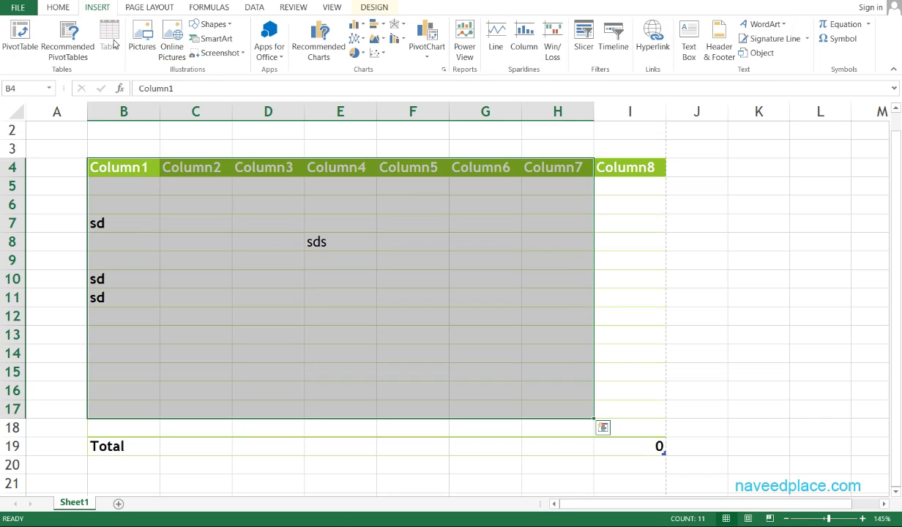
left_click(270, 240)
left_click(344, 167)
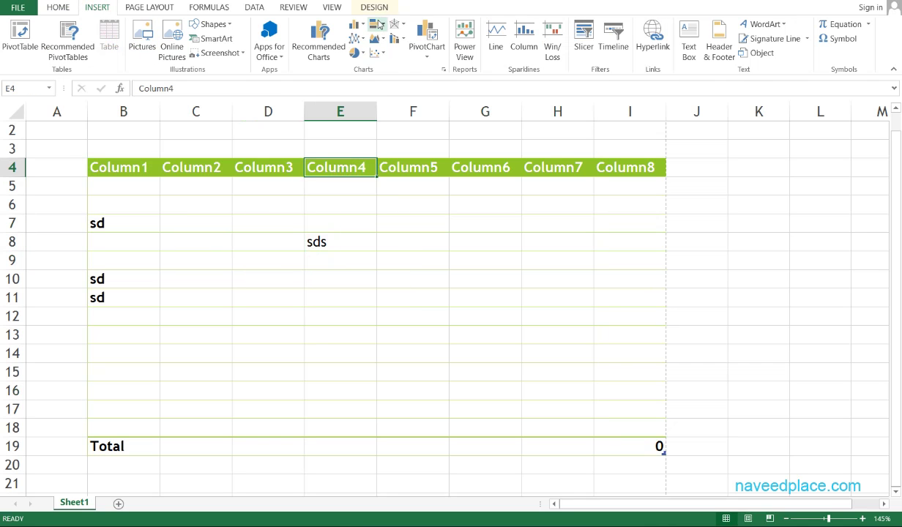
left_click(376, 8)
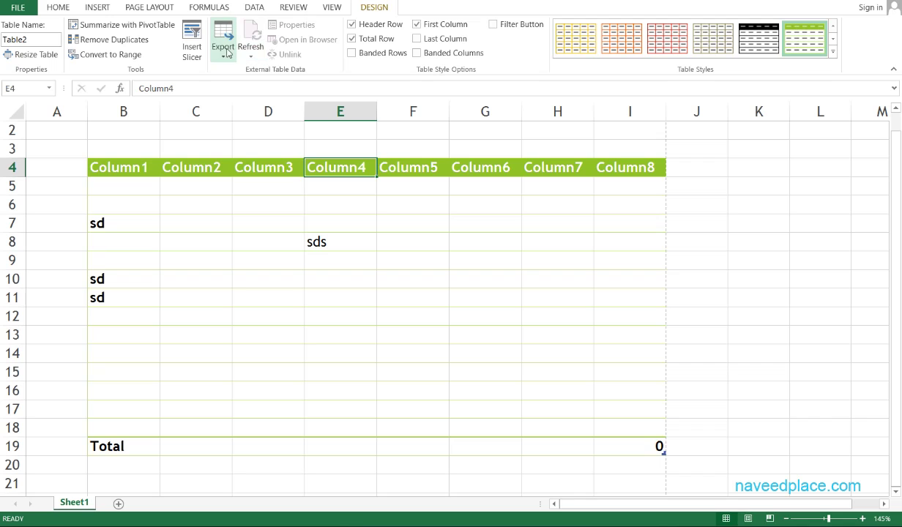
left_click(227, 51)
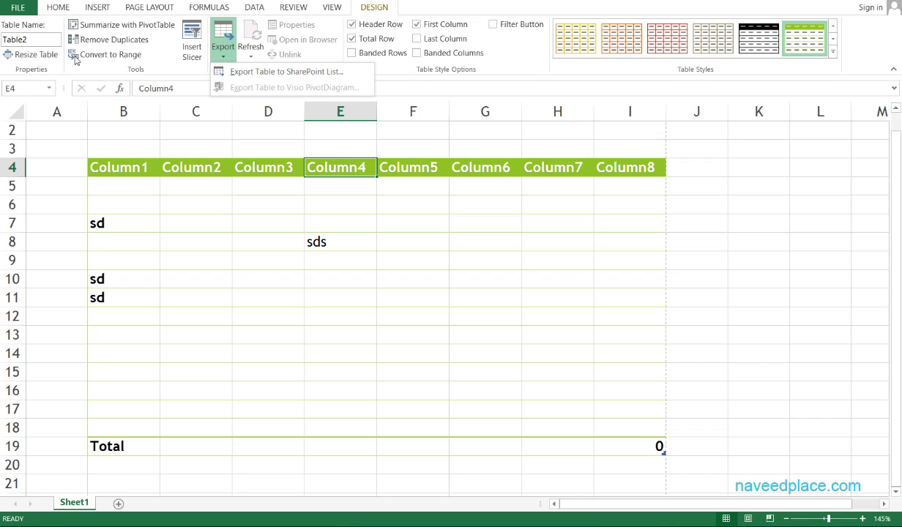
left_click(100, 8)
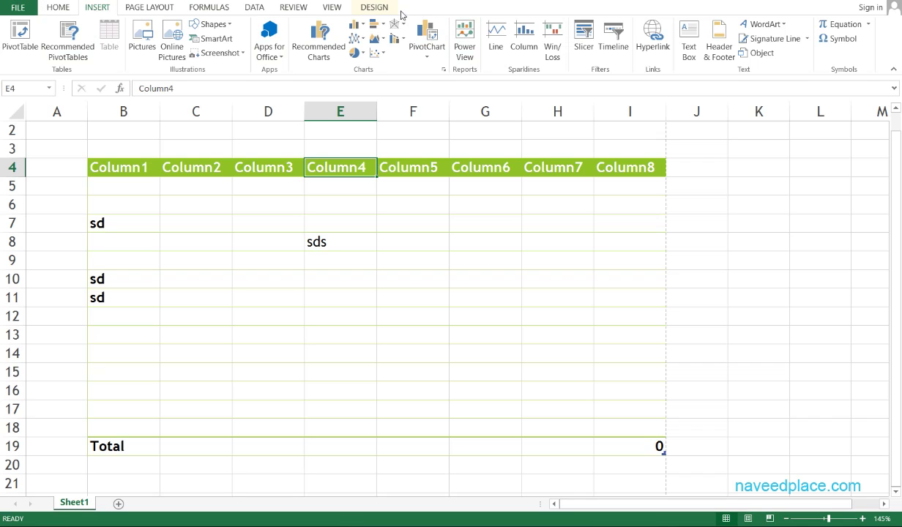
left_click(375, 9)
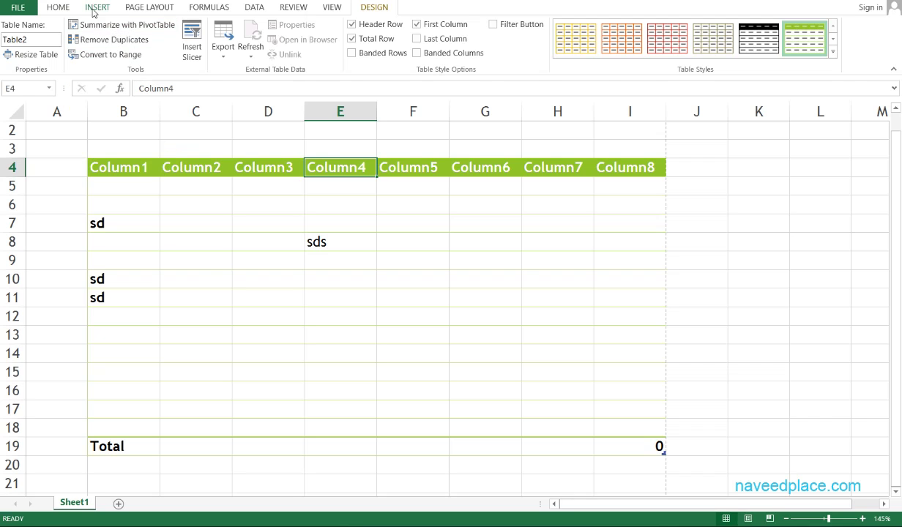
left_click(96, 8)
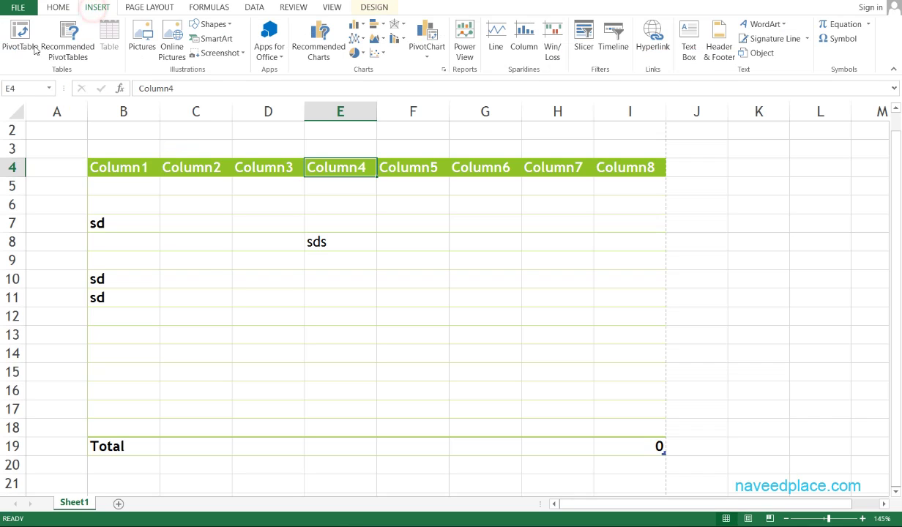
left_click(140, 8)
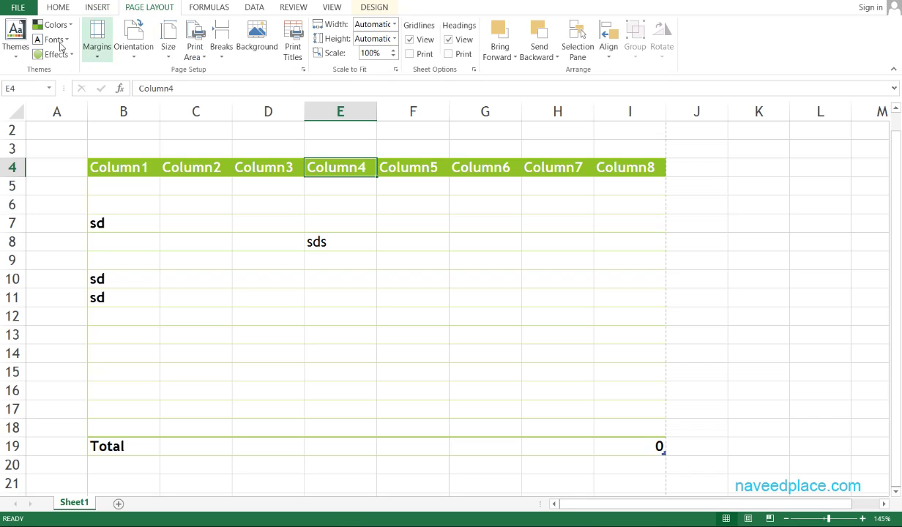
left_click(353, 7)
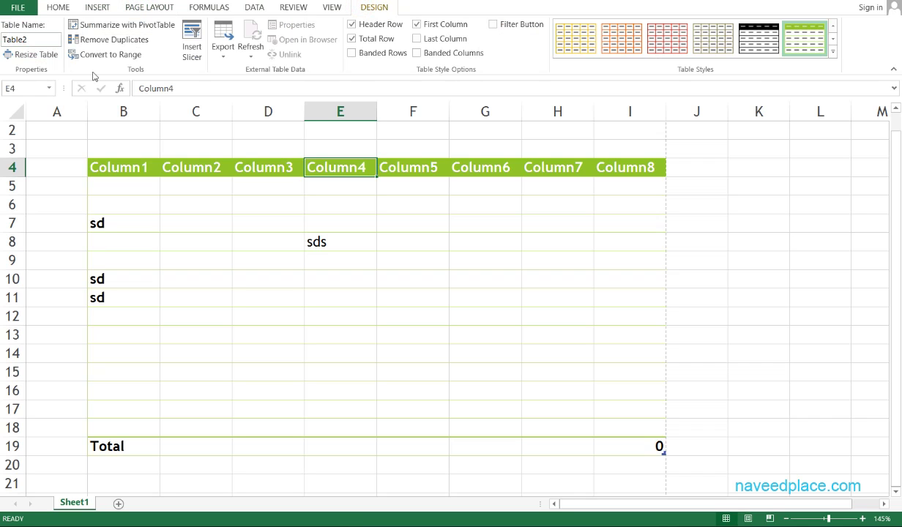
left_click(26, 39)
left_click(740, 262)
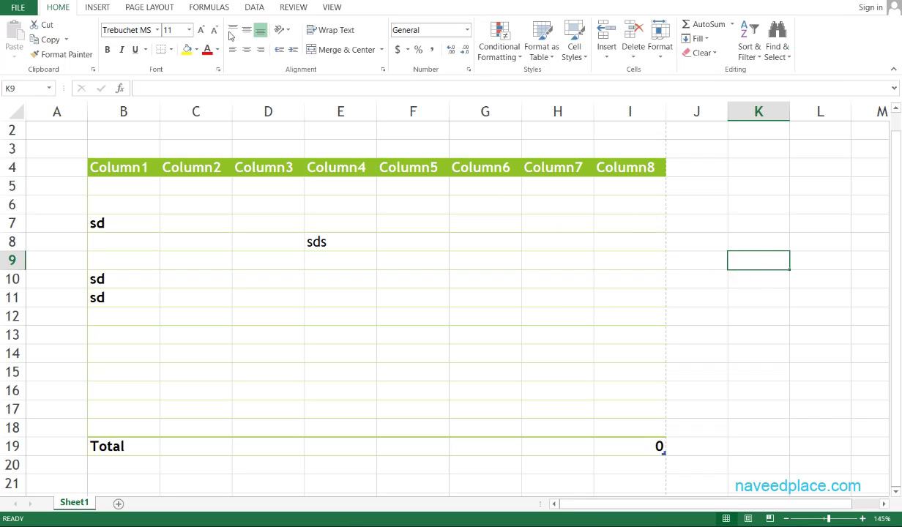
left_click(99, 9)
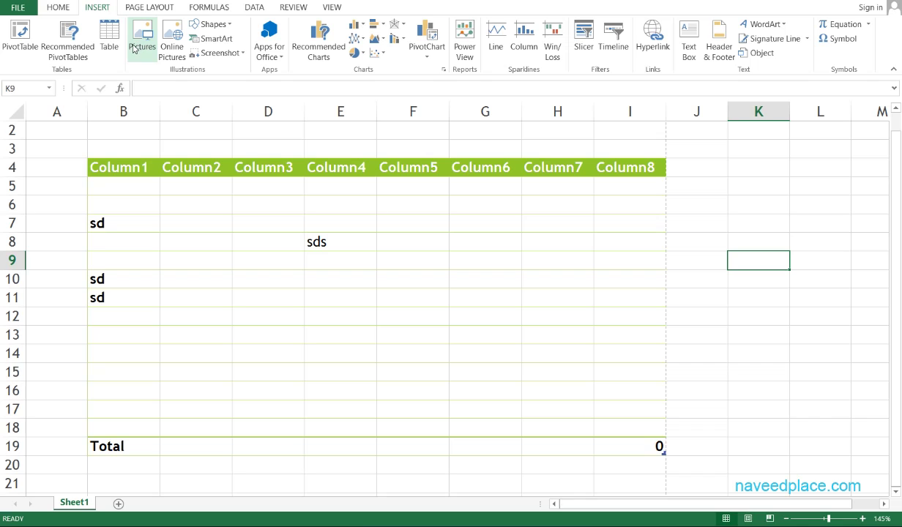